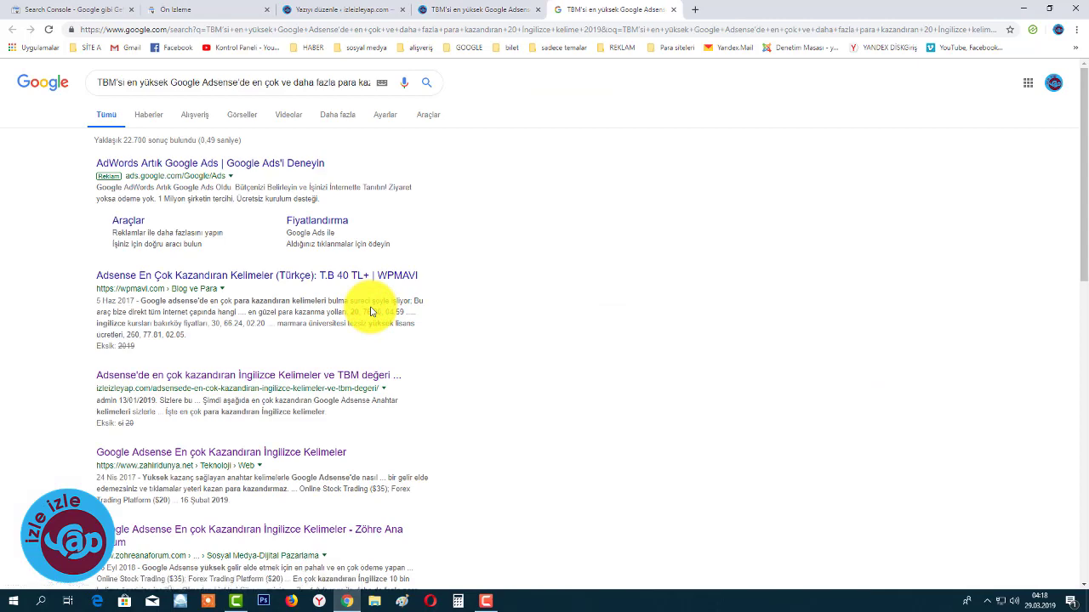
Look through the Google results for the new article's title, and return to the Search Console overview.
scroll(322, 300, down, 3)
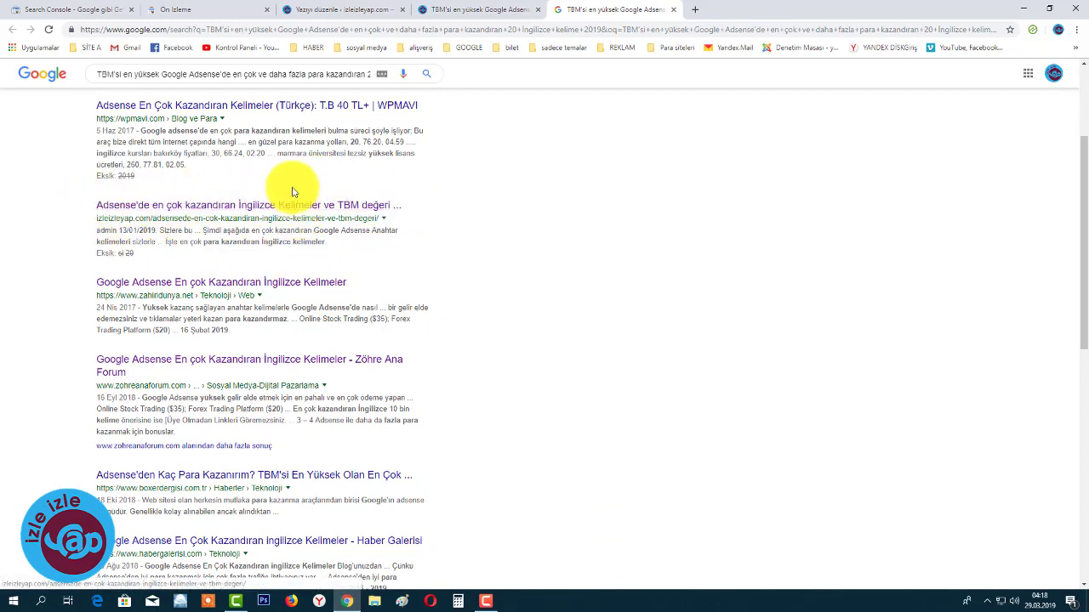
scroll(322, 292, up, 3)
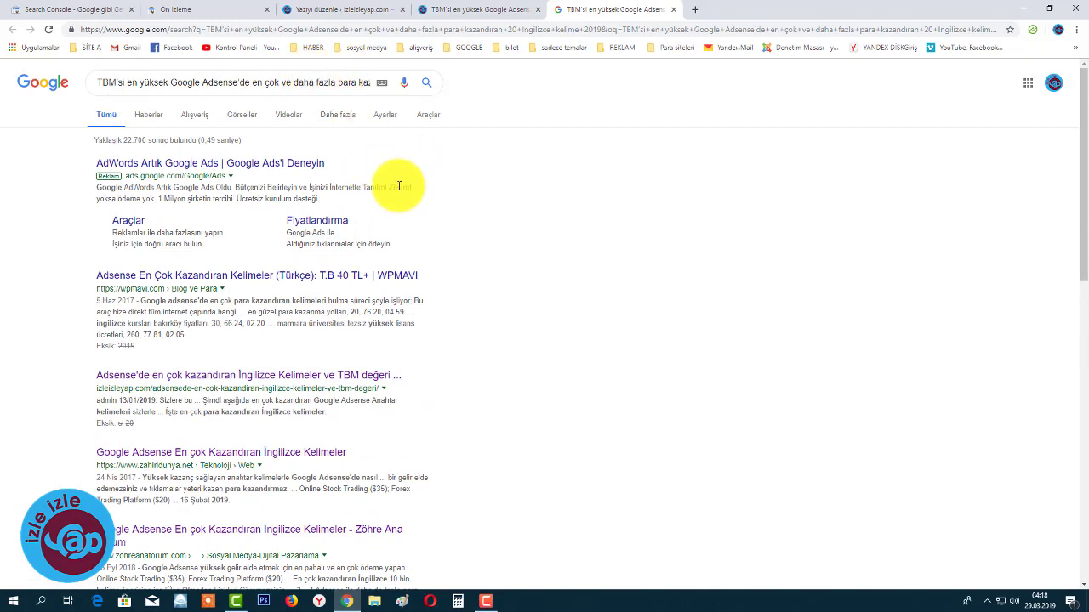
click(204, 9)
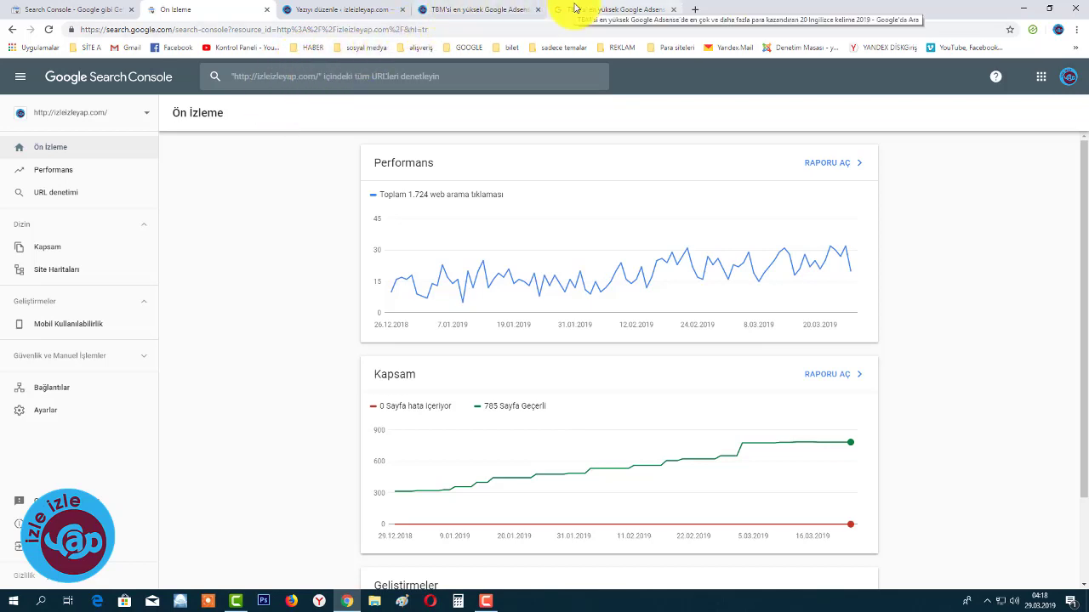
Copy the full URL of the published article "TBM'si en yüksek Google Adsense'de en çok ve daha fazla para kazandıran 20 İngilizce kelime 2019".
click(425, 9)
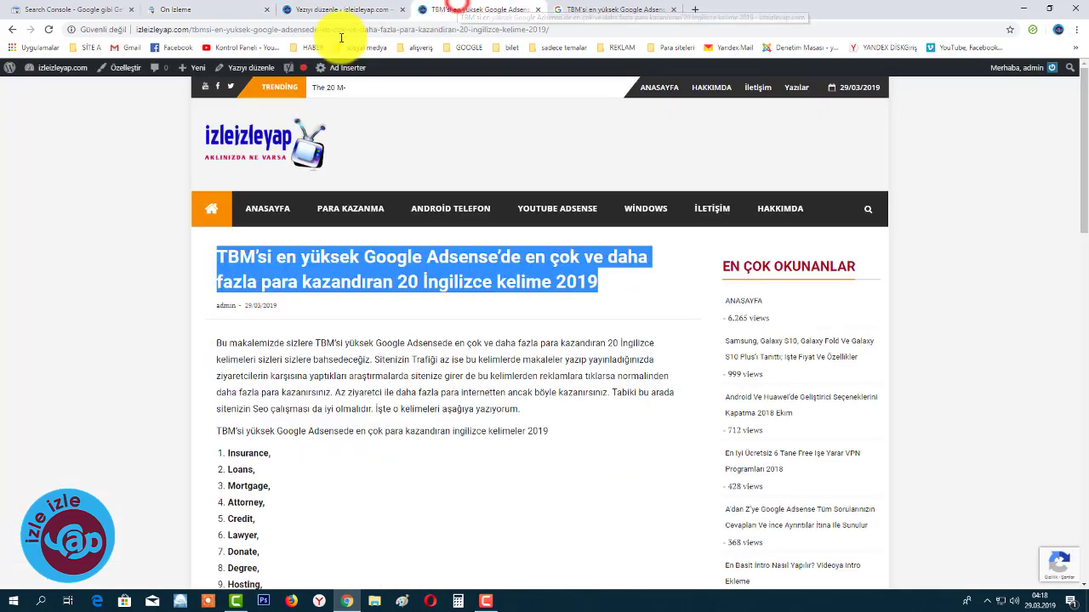
click(264, 31)
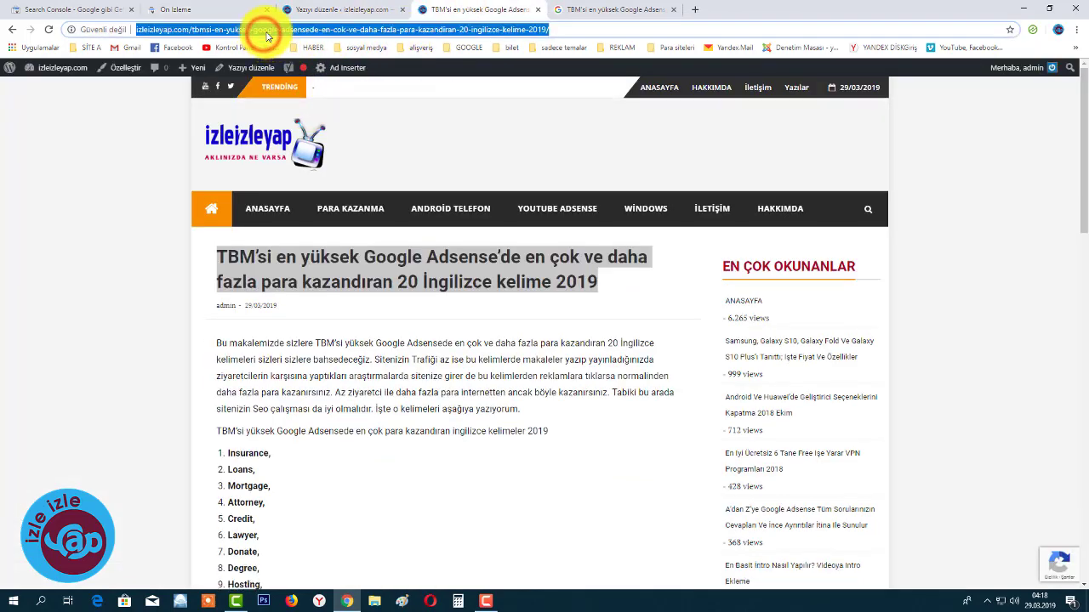
right_click(198, 34)
click(218, 87)
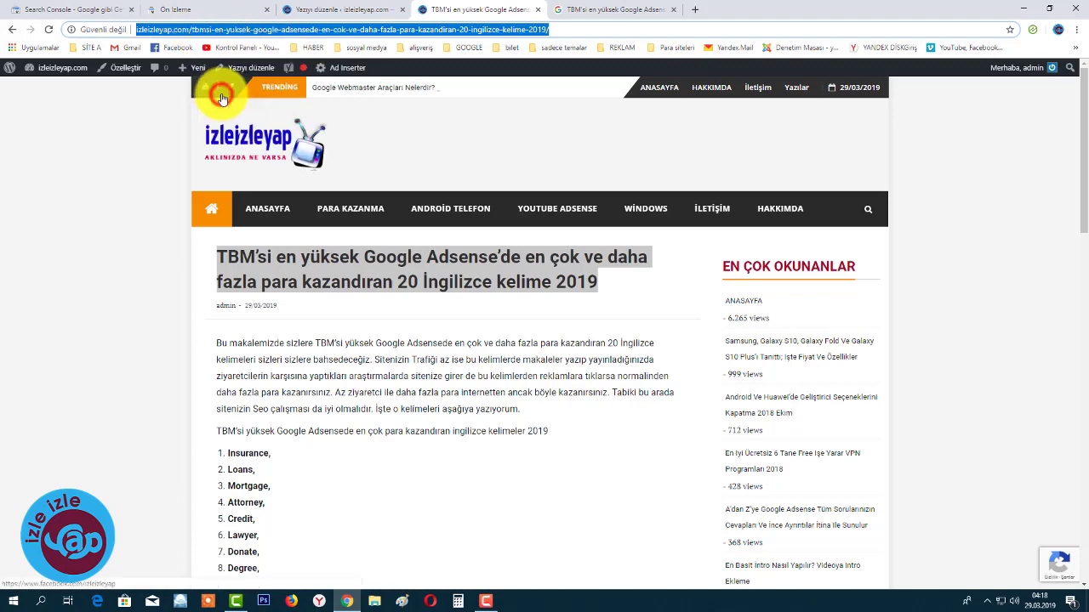
Run a URL inspection on the copied article address in the new Search Console for izleizleyap.com.
click(171, 10)
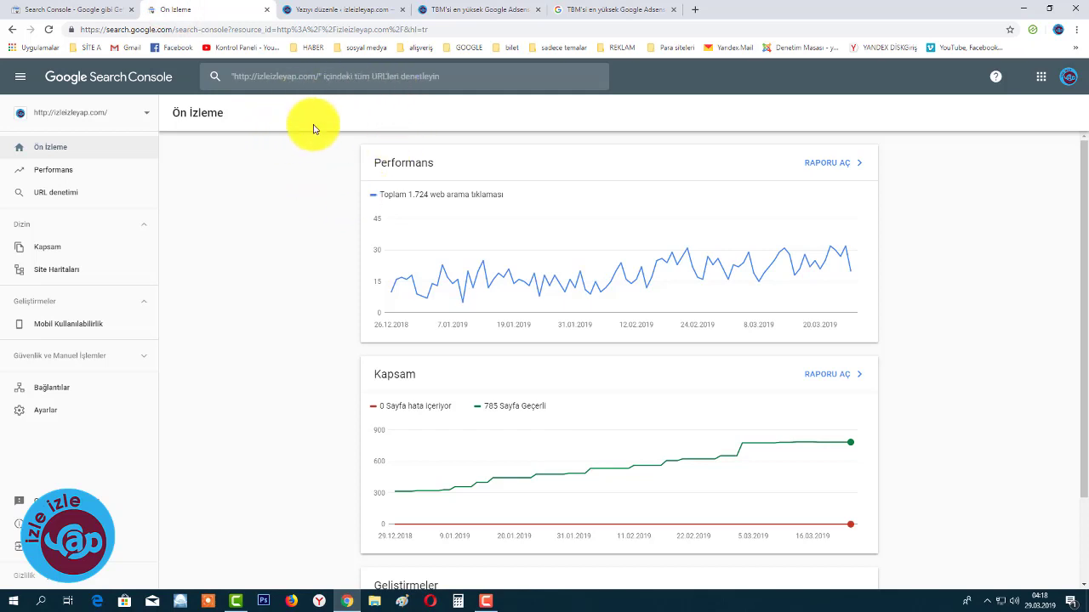
mouse_move(434, 231)
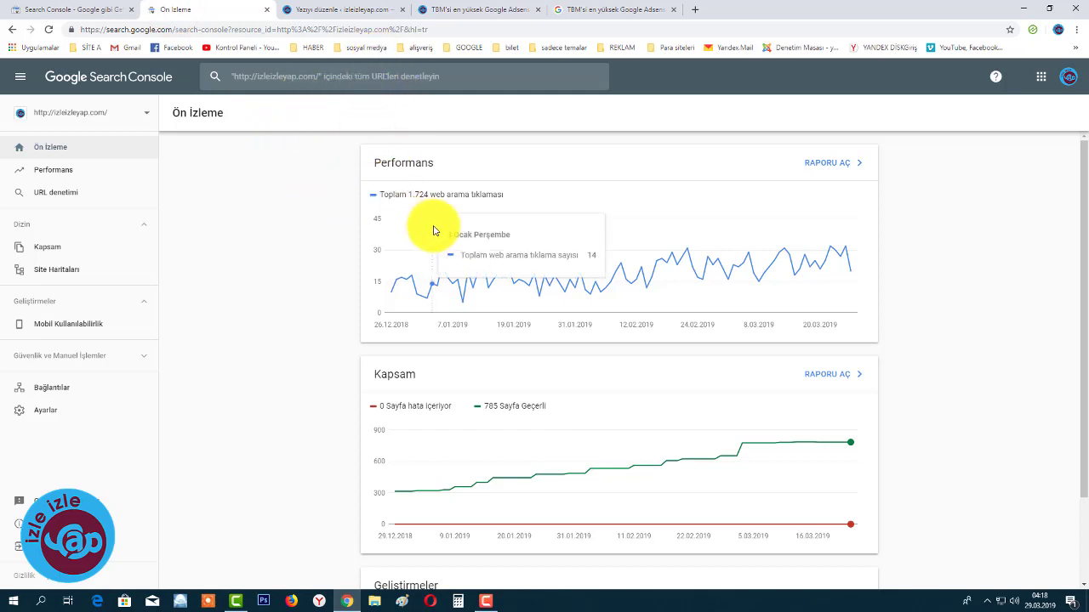
click(42, 9)
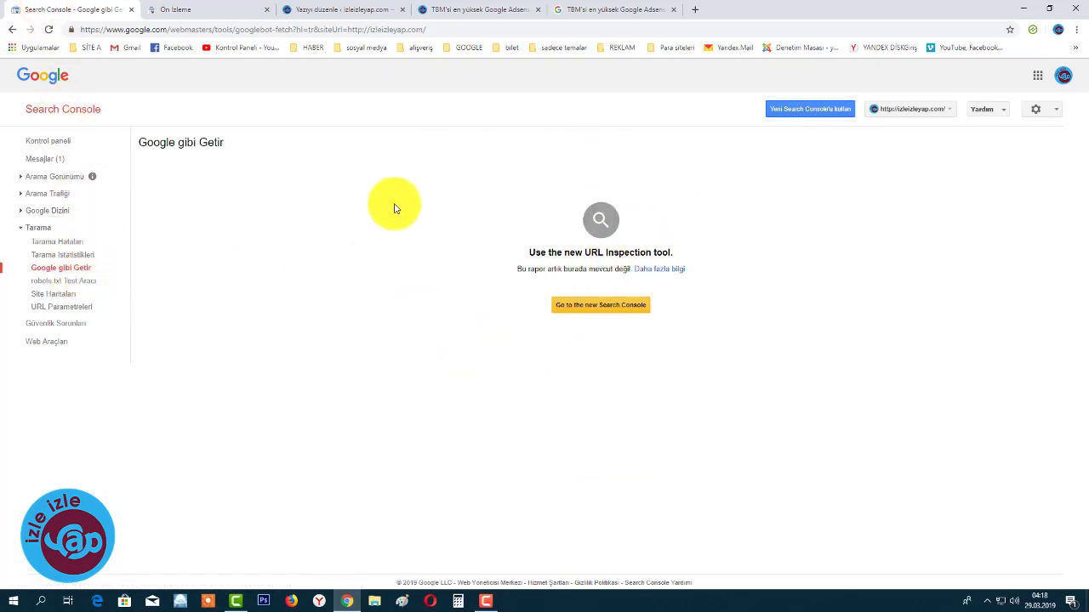
click(191, 9)
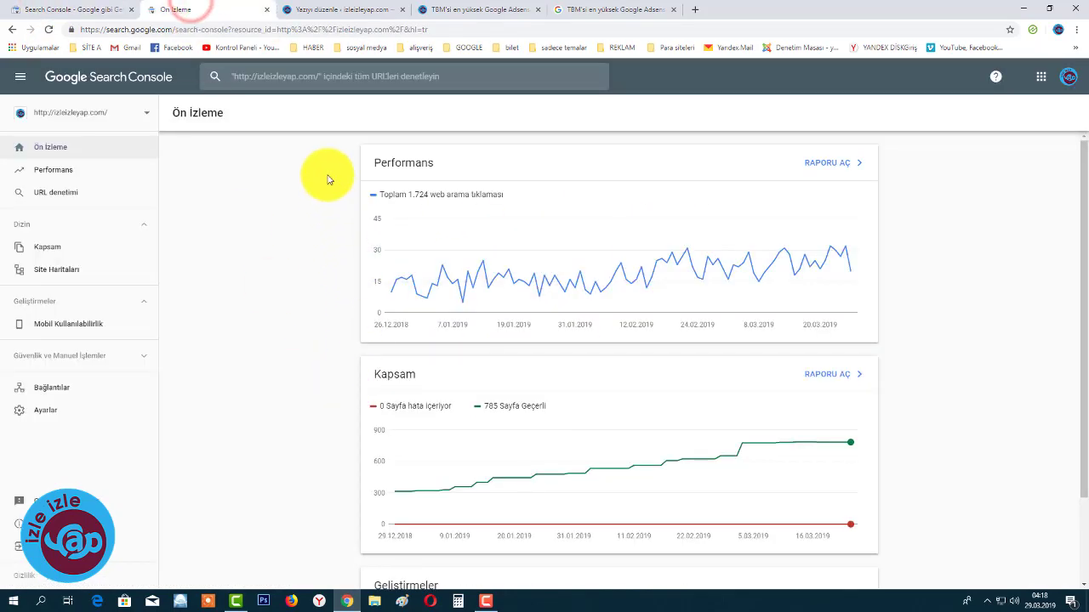
click(324, 80)
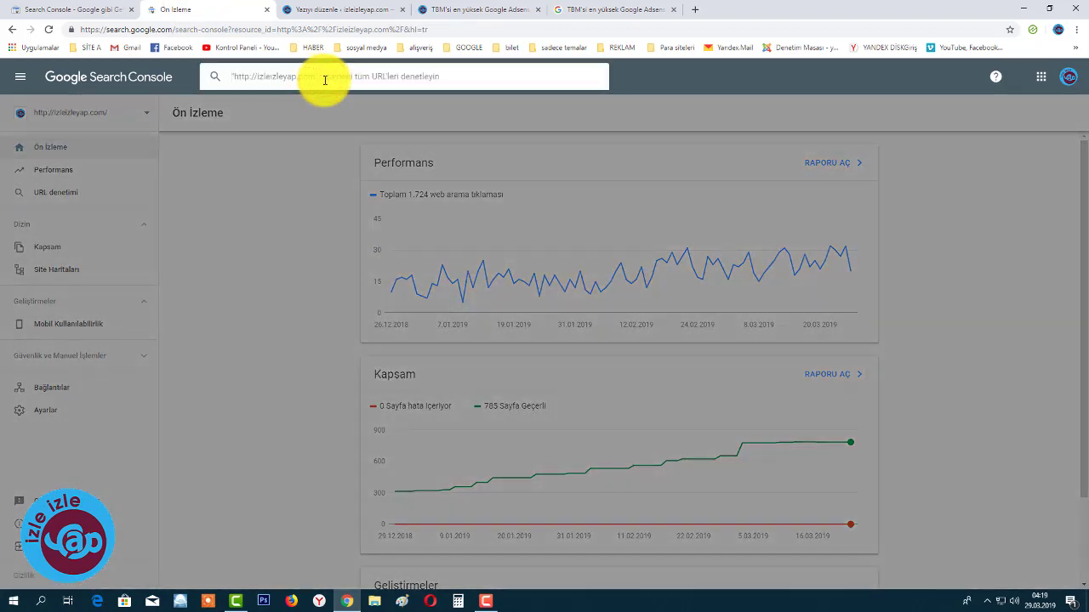
key(ctrl+v)
key(Return)
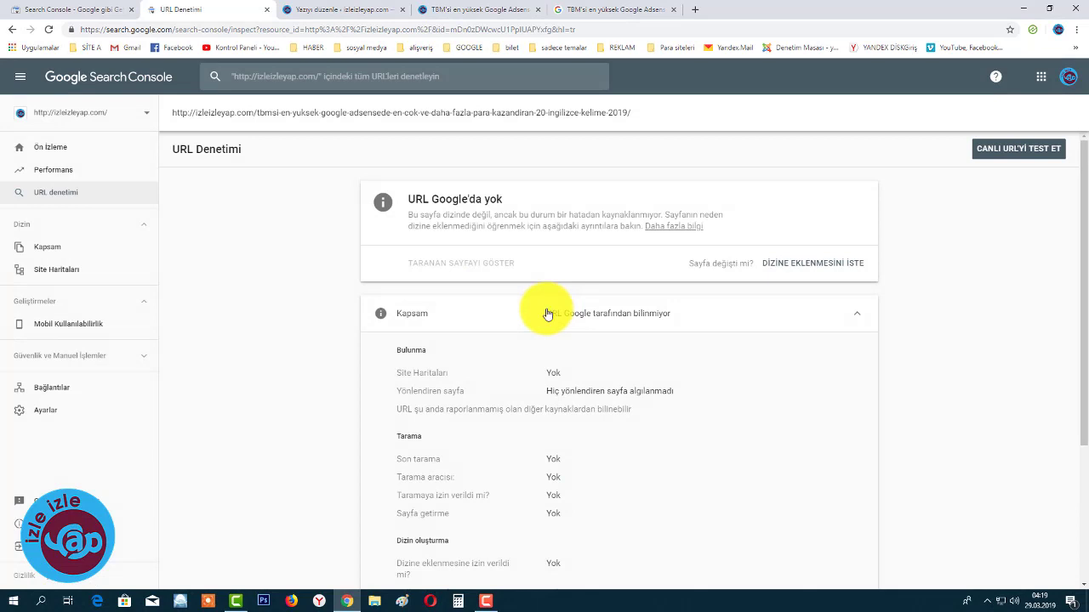
Test the article's live URL, request its indexing and acknowledge the confirmation.
click(1009, 148)
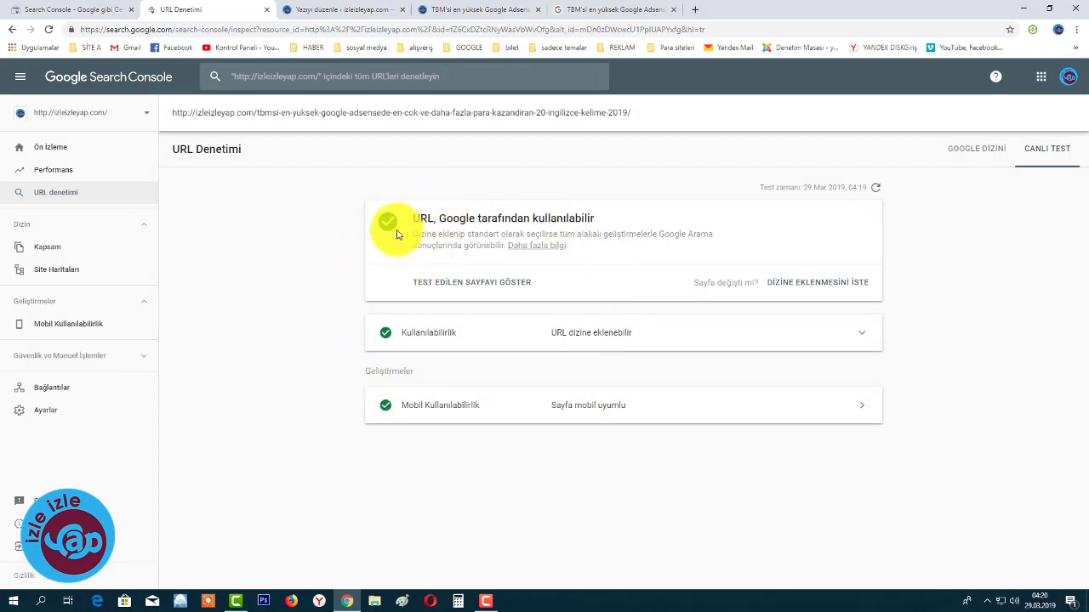
click(827, 285)
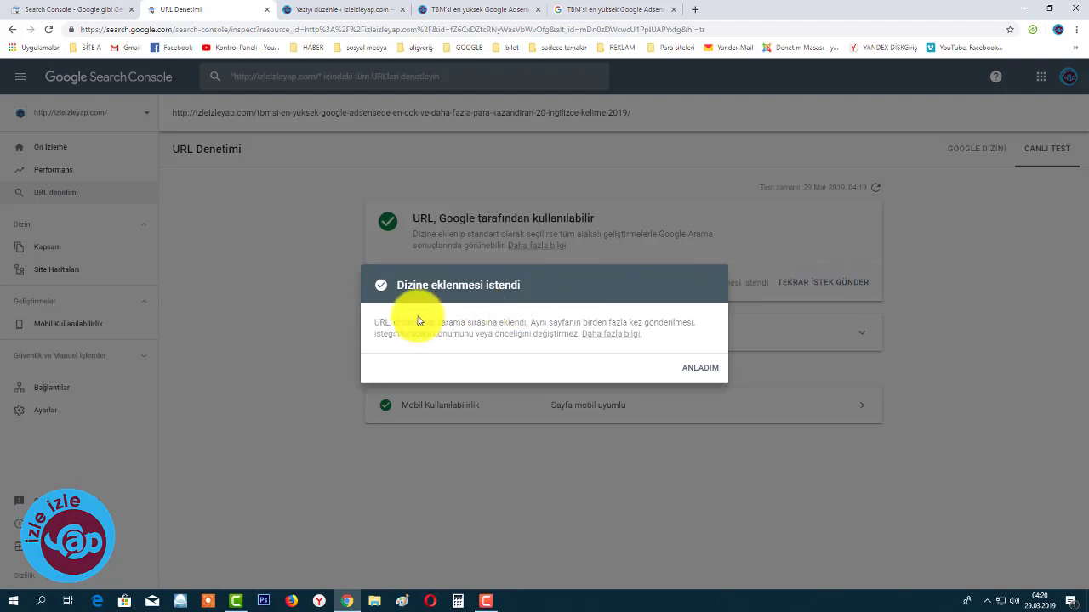
click(695, 370)
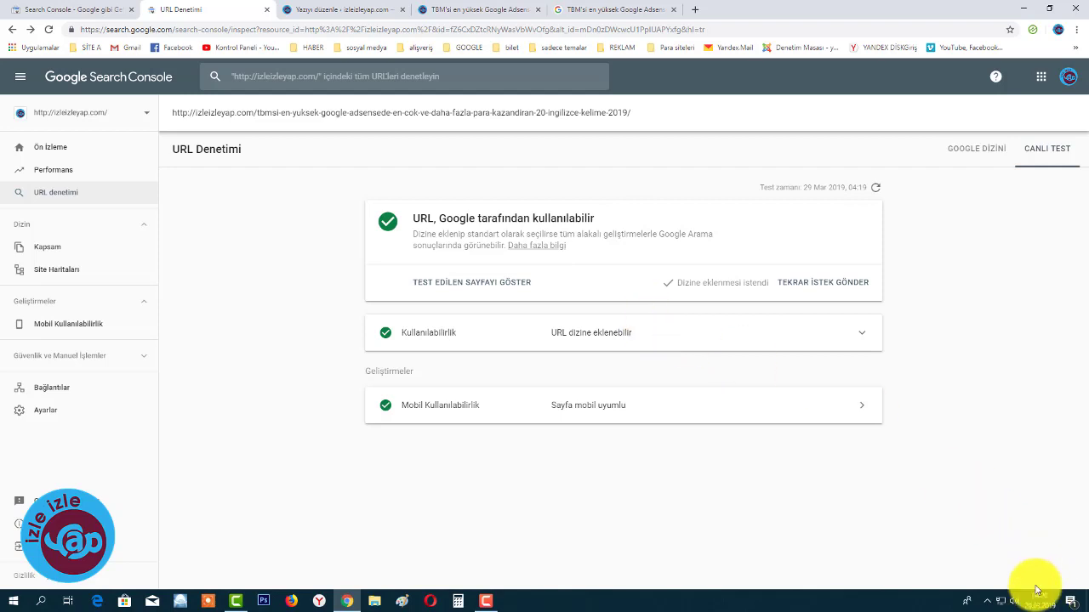
mouse_move(1042, 603)
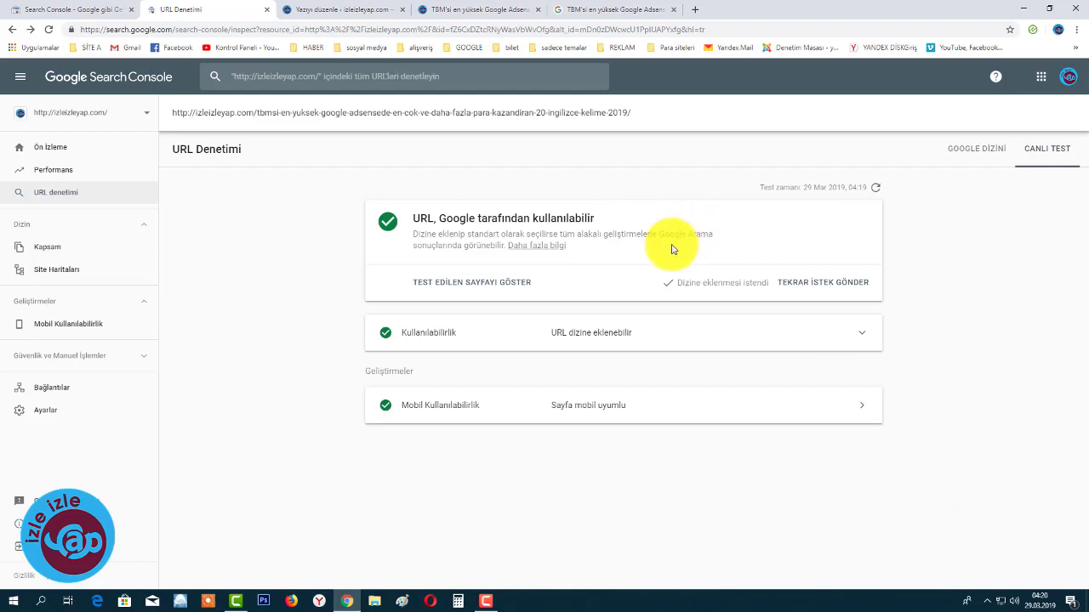
Close the old results page, search Google for the article's full title again and look through the results.
click(673, 9)
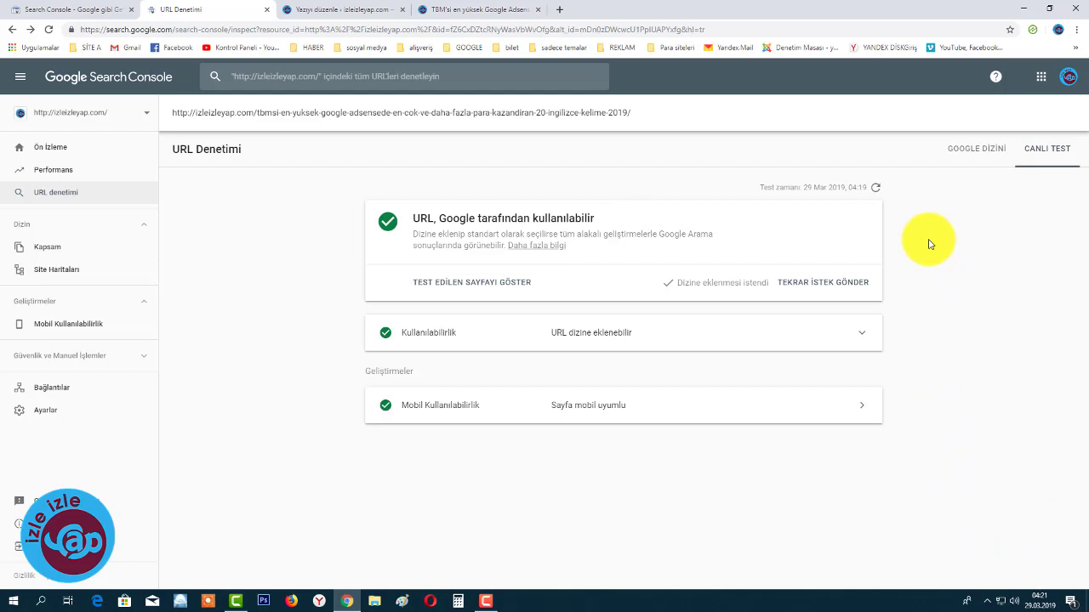
click(452, 7)
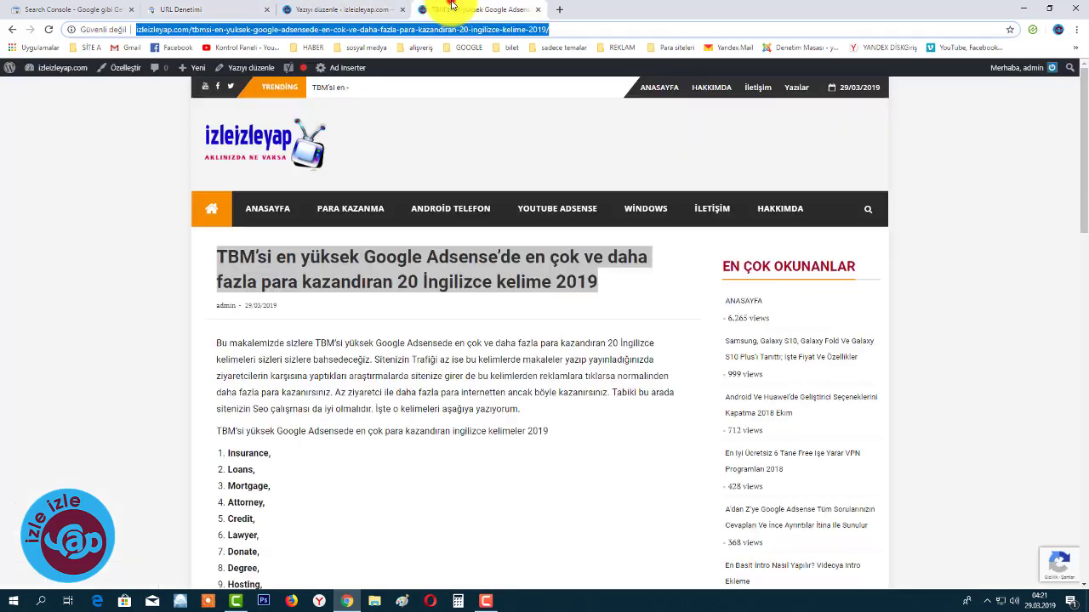
triple_click(445, 257)
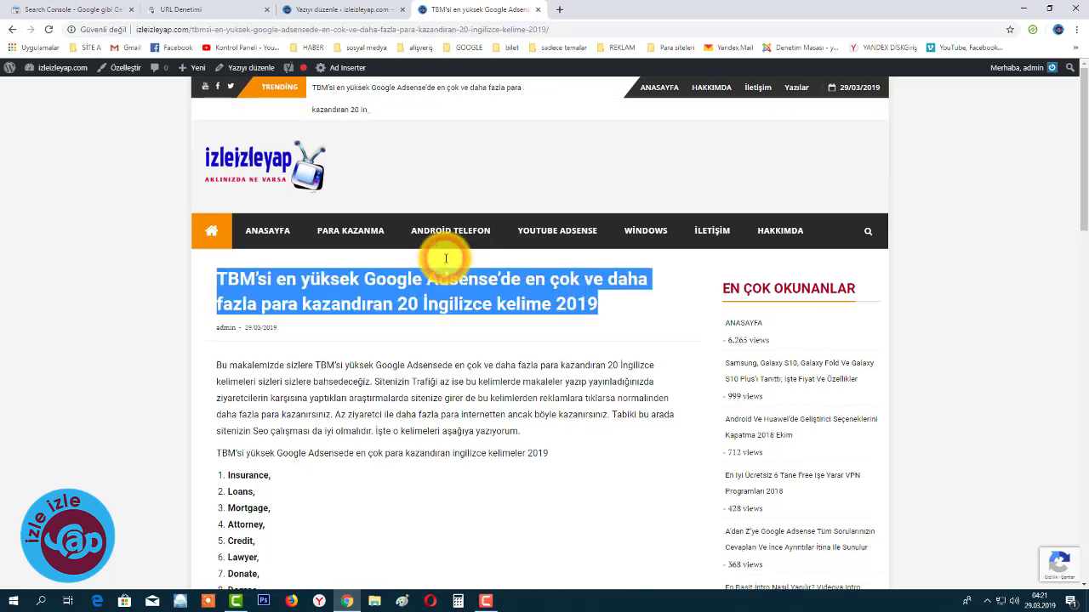
right_click(444, 277)
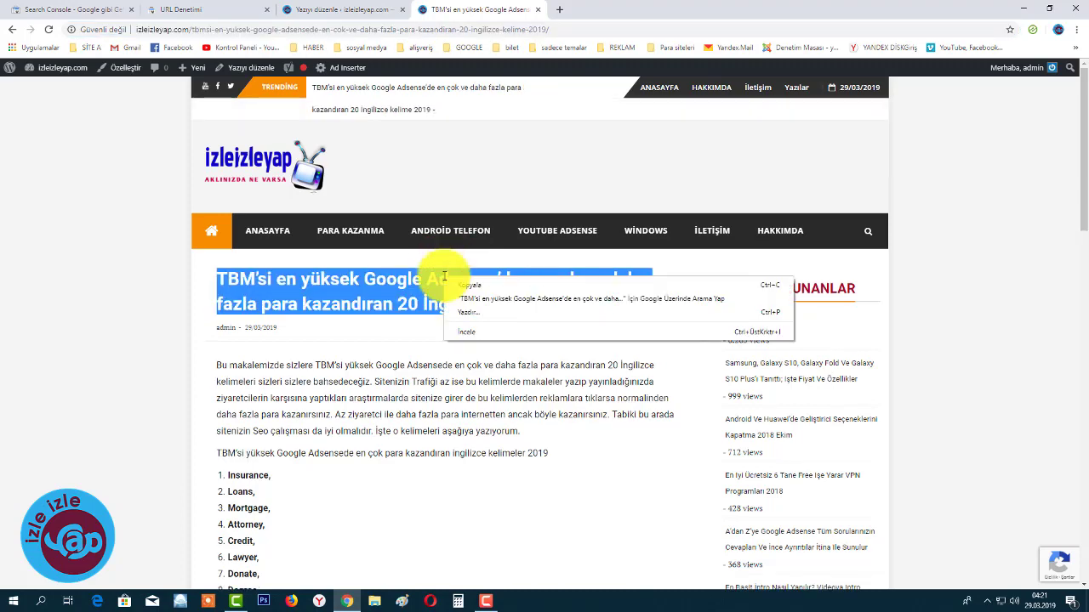
triple_click(401, 285)
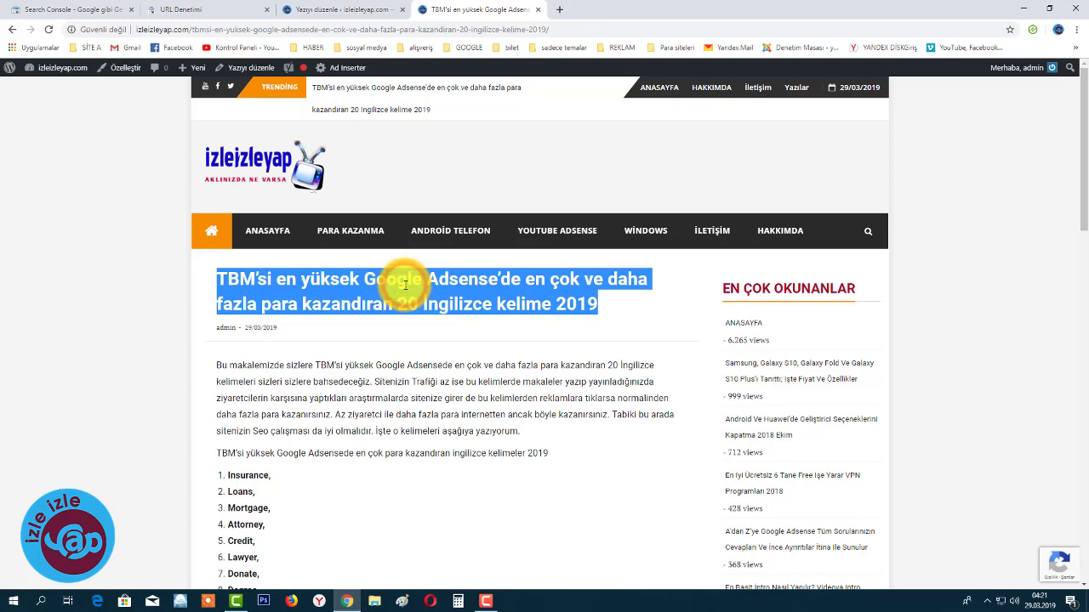
right_click(408, 286)
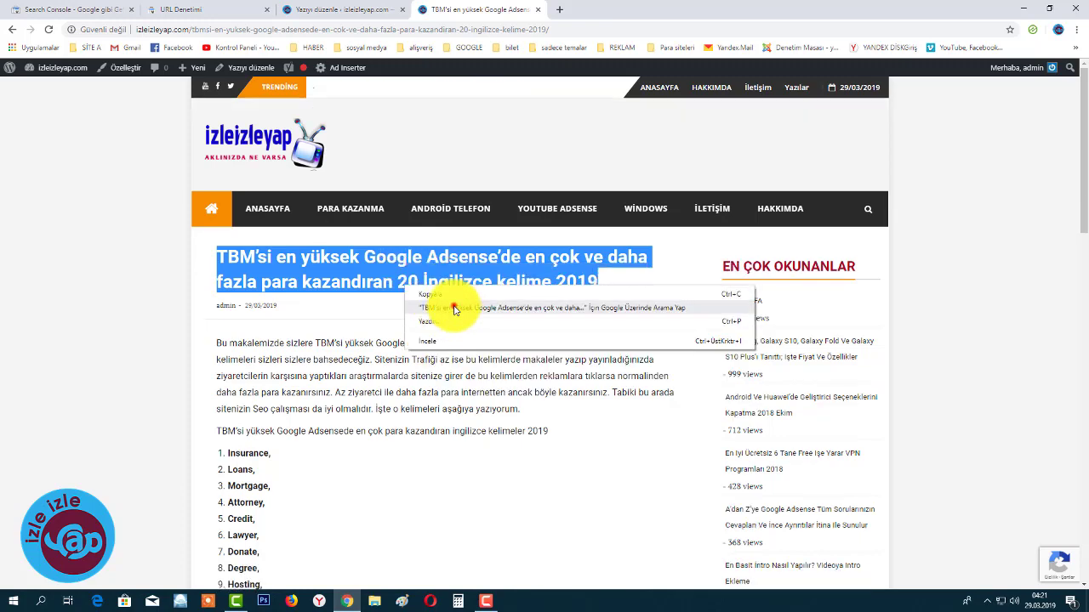
click(449, 311)
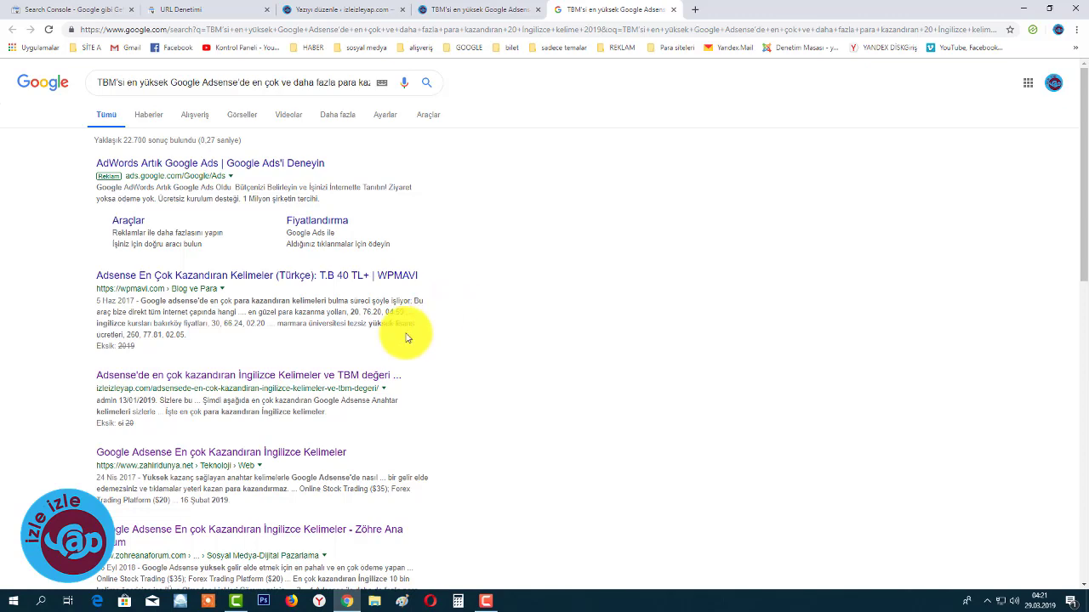
scroll(388, 371, down, 1)
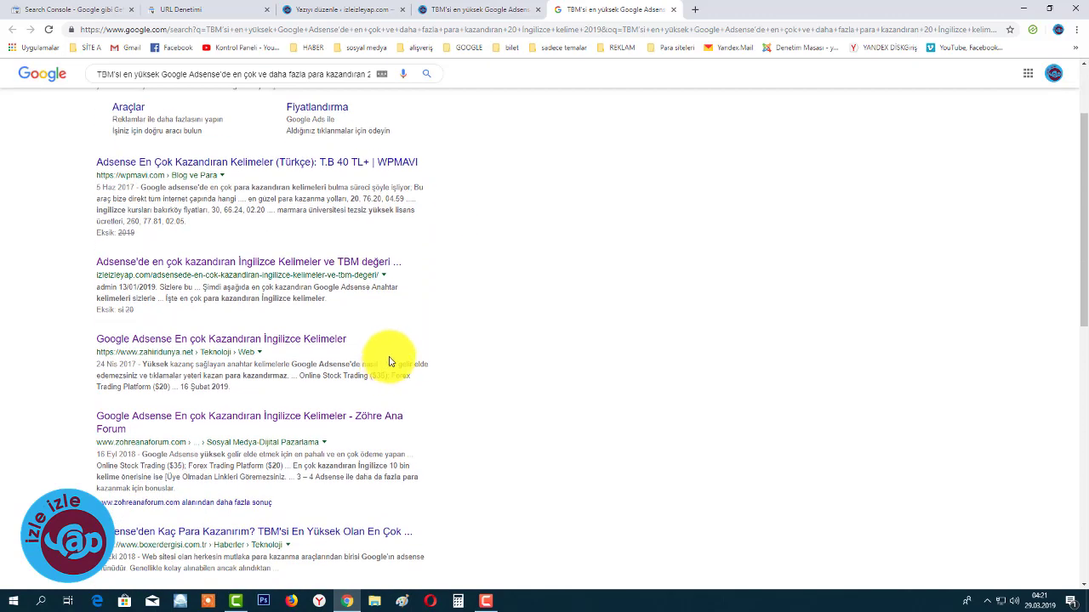
scroll(595, 322, up, 2)
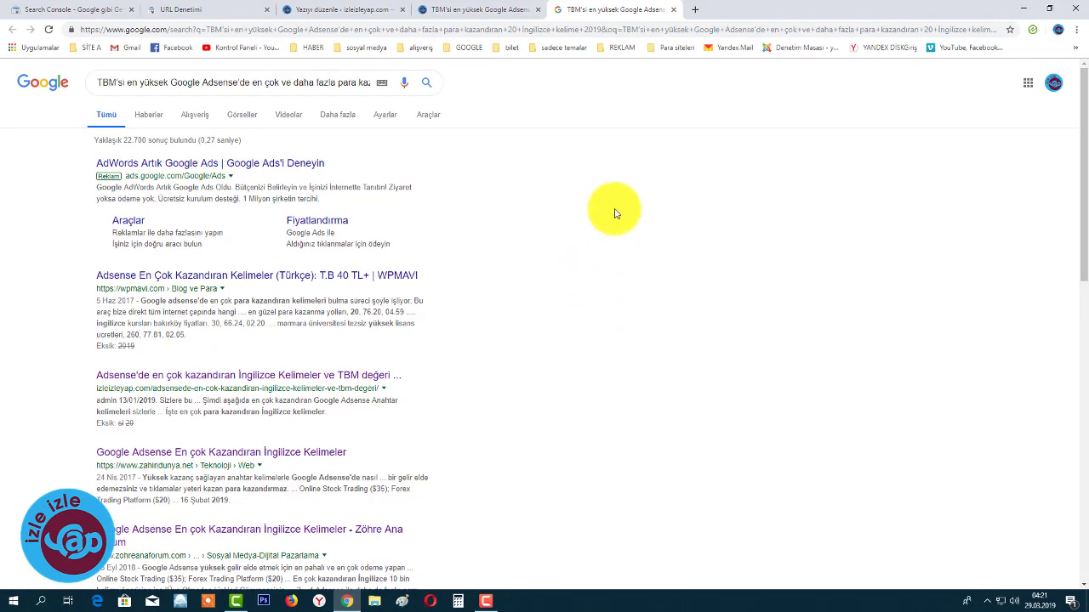
Close the search results and review the reloaded article page, its WordPress post editor and its URL inspection page.
click(674, 11)
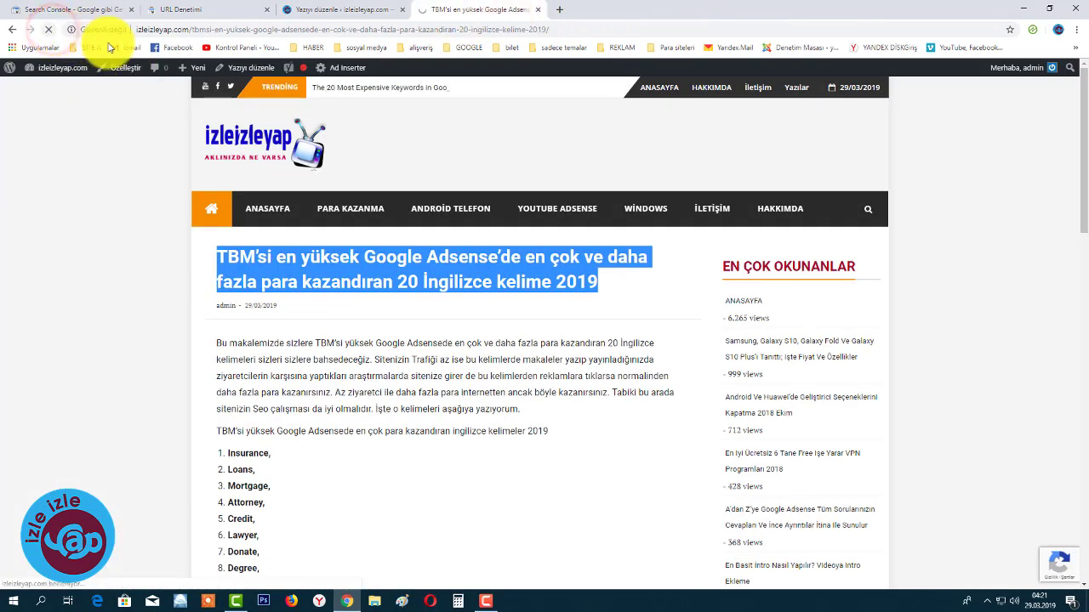
mouse_move(177, 65)
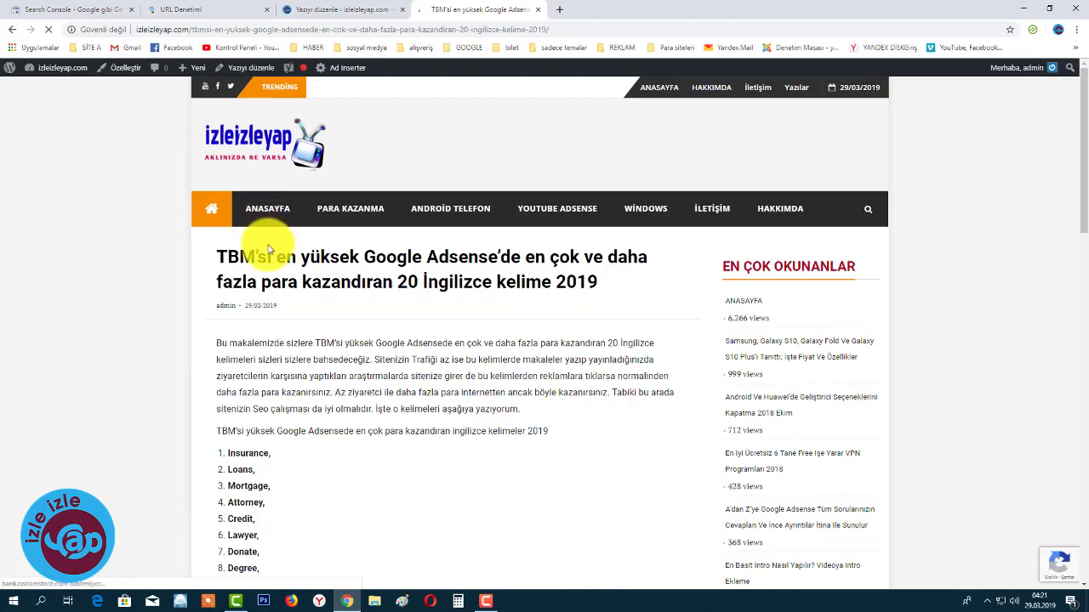
scroll(383, 260, down, 10)
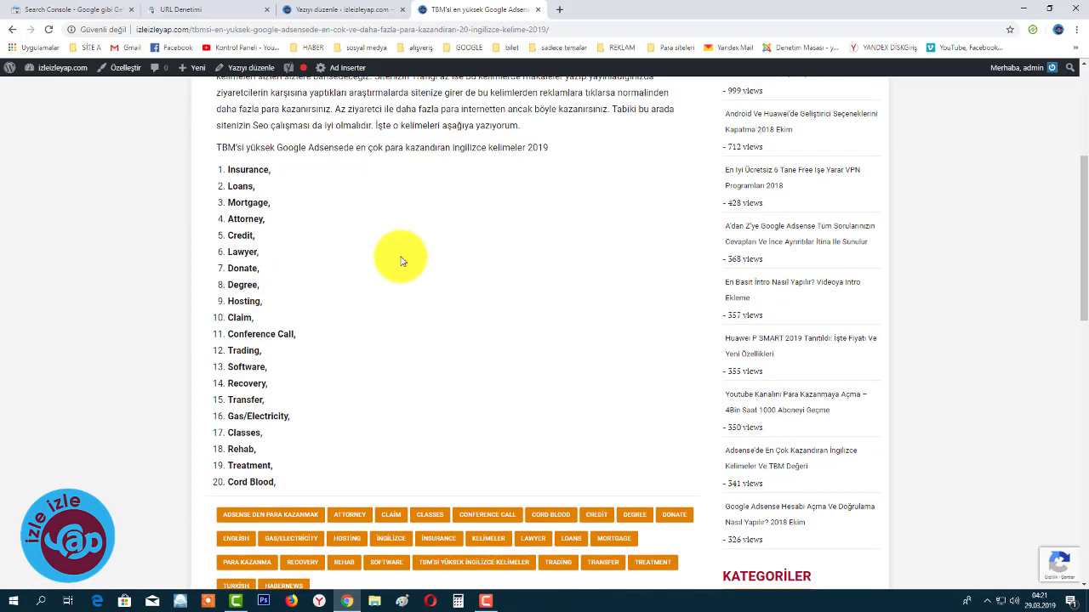
scroll(451, 262, down, 3)
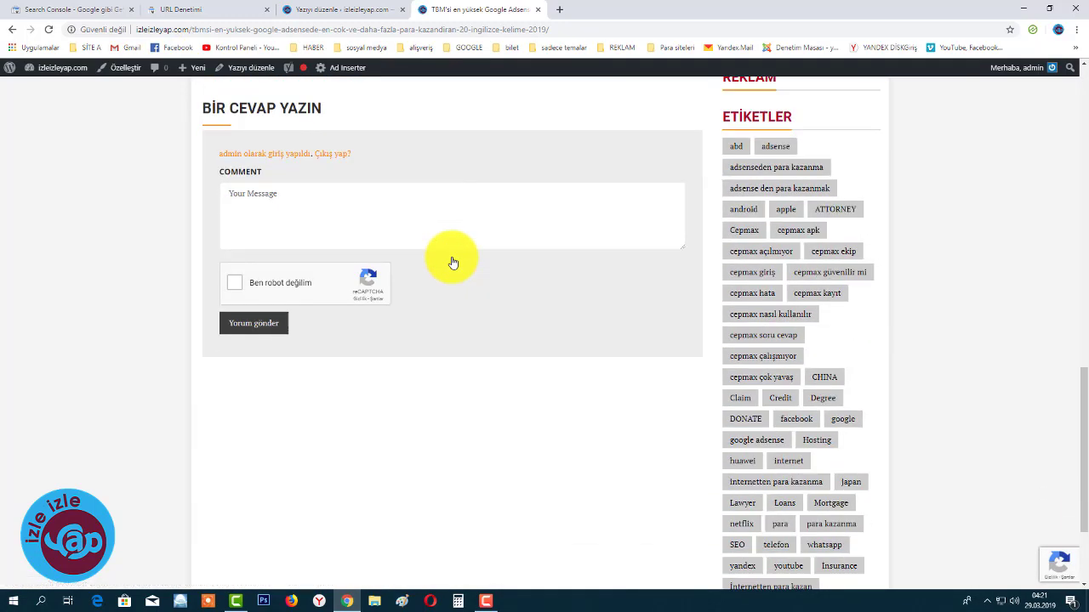
scroll(452, 262, up, 13)
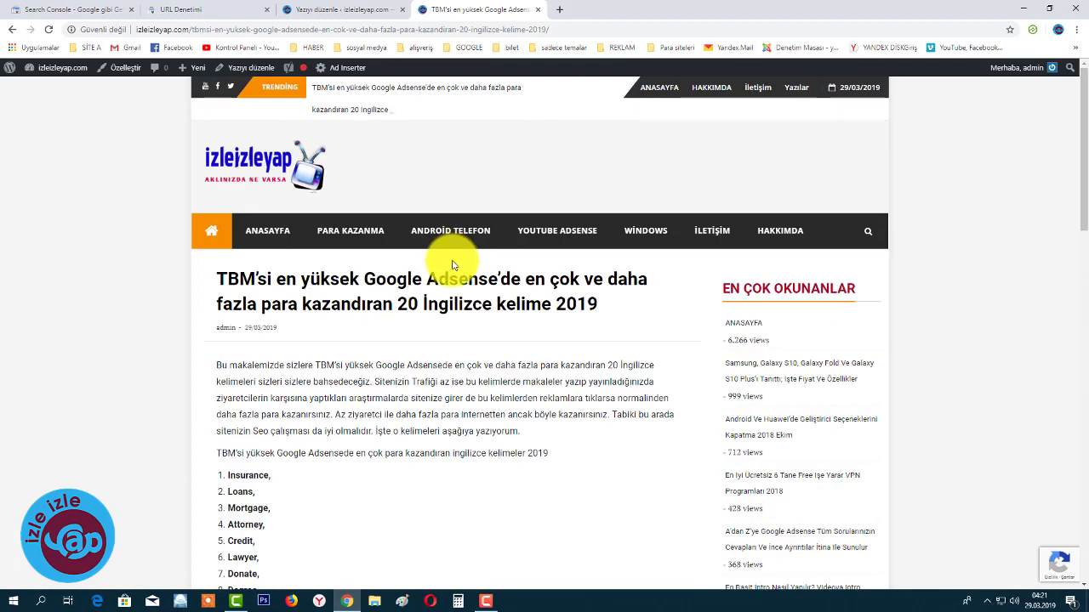
click(293, 9)
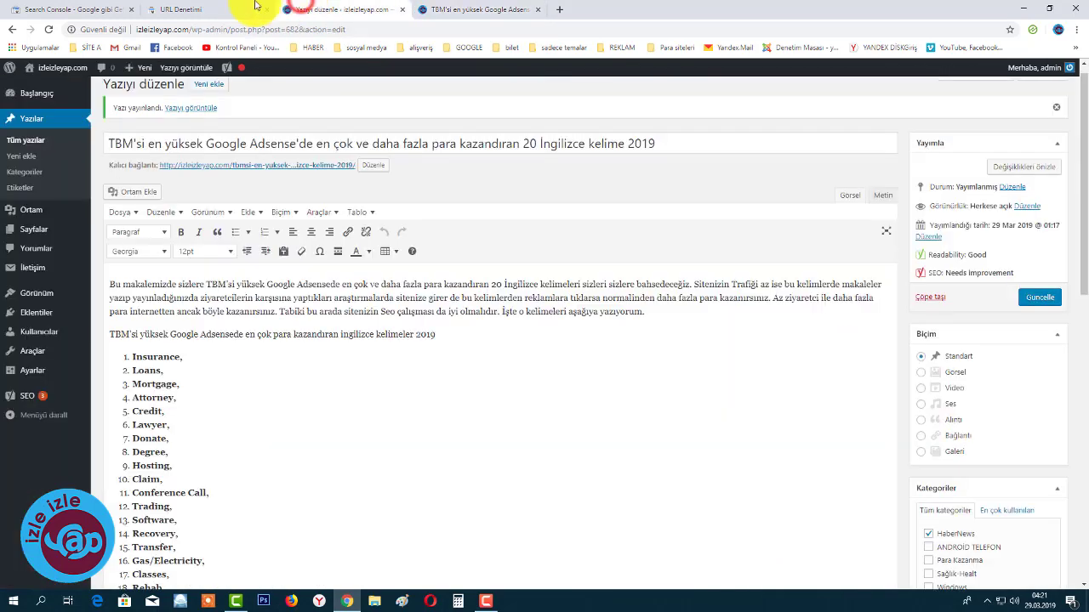
click(204, 9)
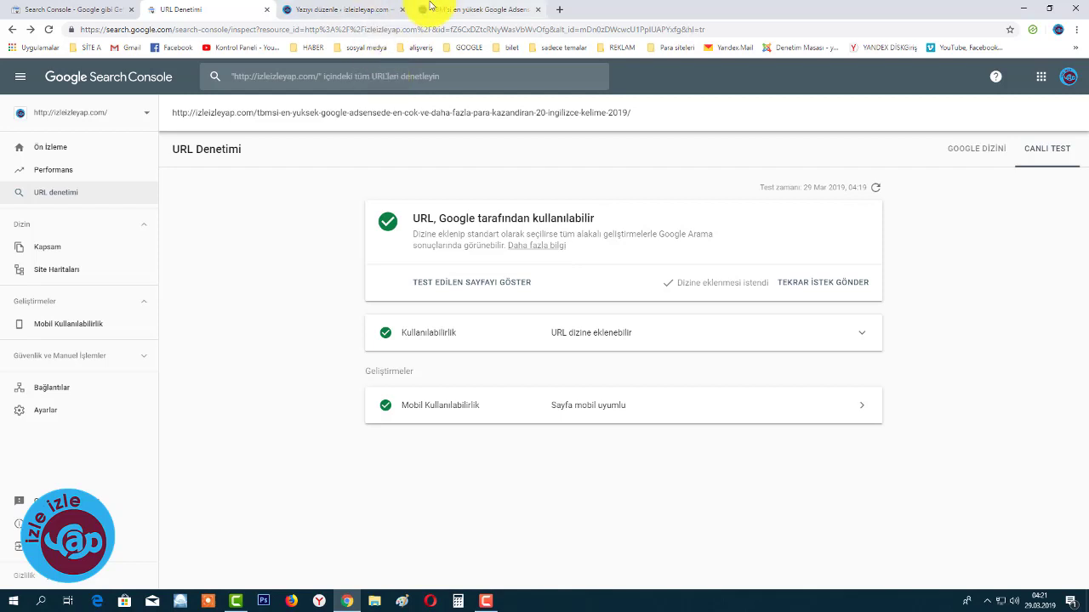
Run another Google search for the article's full title from its published page.
click(430, 8)
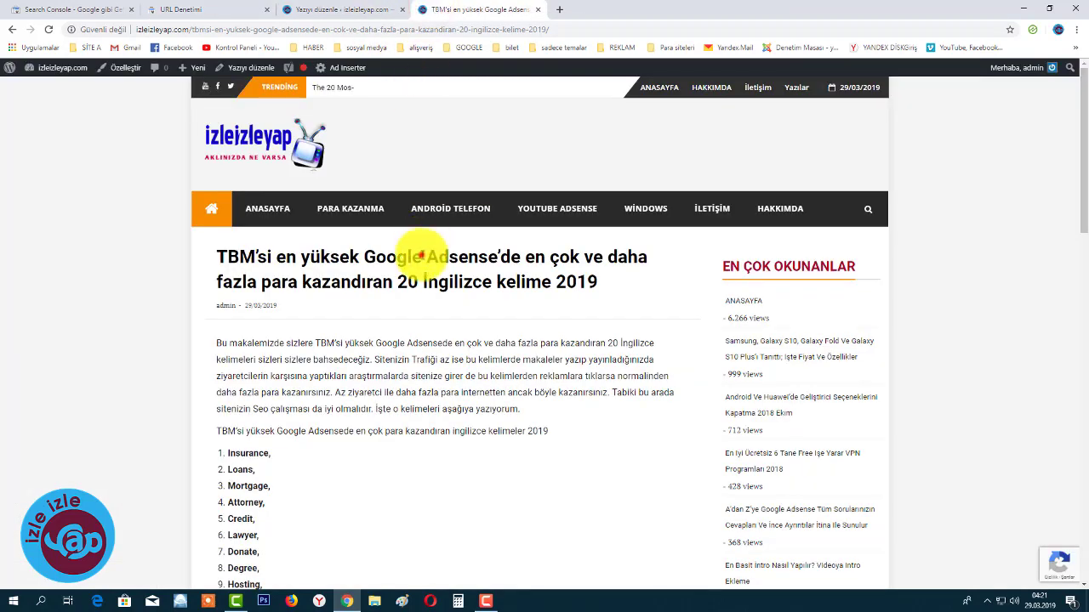
triple_click(421, 256)
click(417, 253)
double_click(400, 278)
right_click(400, 277)
key(Escape)
triple_click(391, 282)
right_click(394, 278)
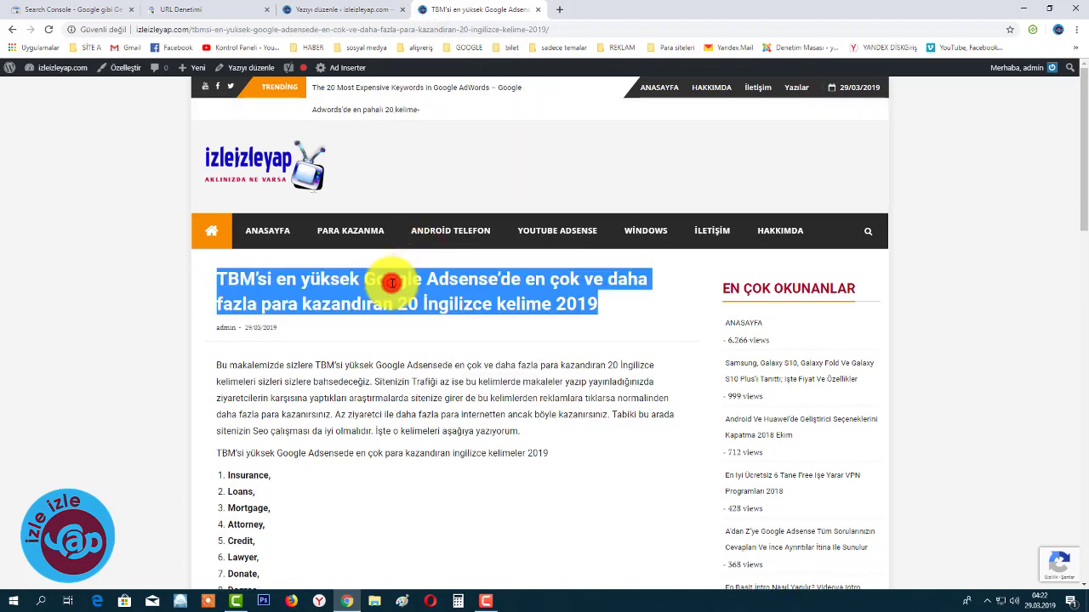
click(403, 303)
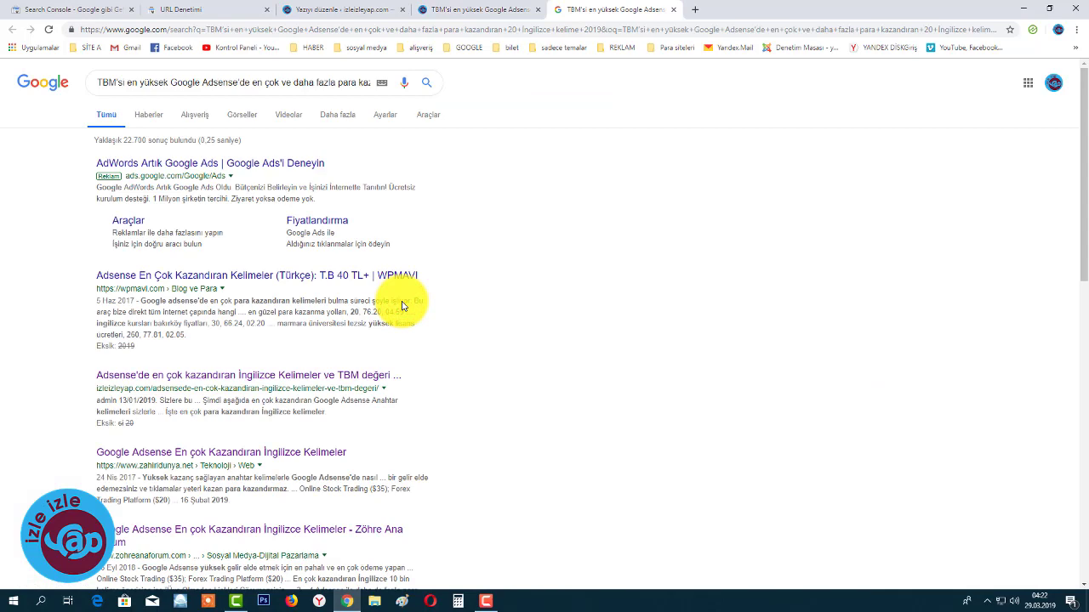
Examine the first and second pages of Google results for the new article and return to the first page.
scroll(402, 304, down, 2)
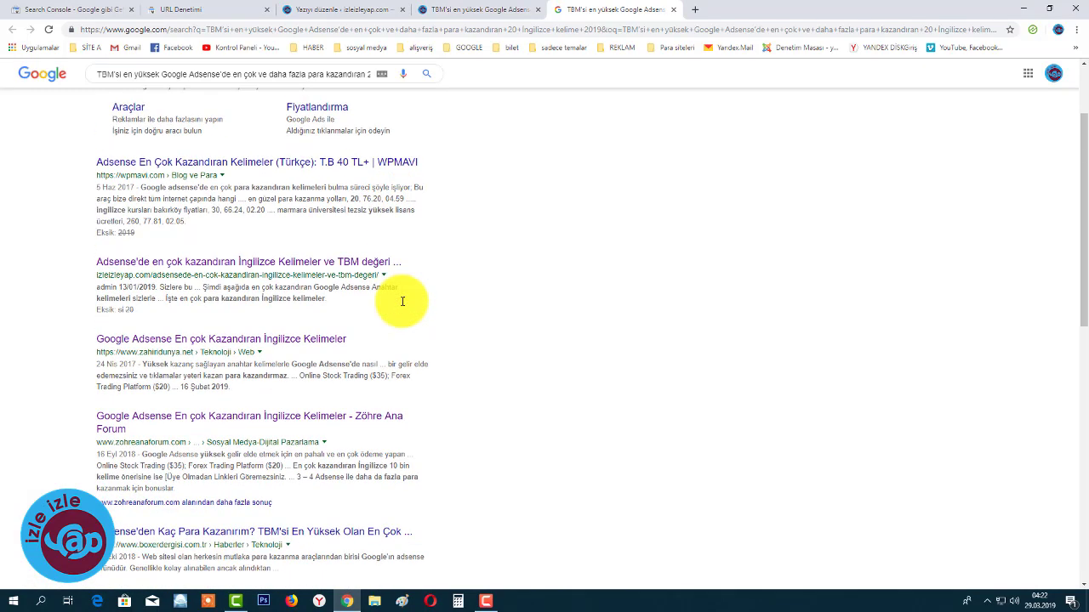
scroll(403, 302, down, 3)
scroll(619, 316, down, 1)
scroll(619, 316, down, 4)
scroll(619, 315, down, 3)
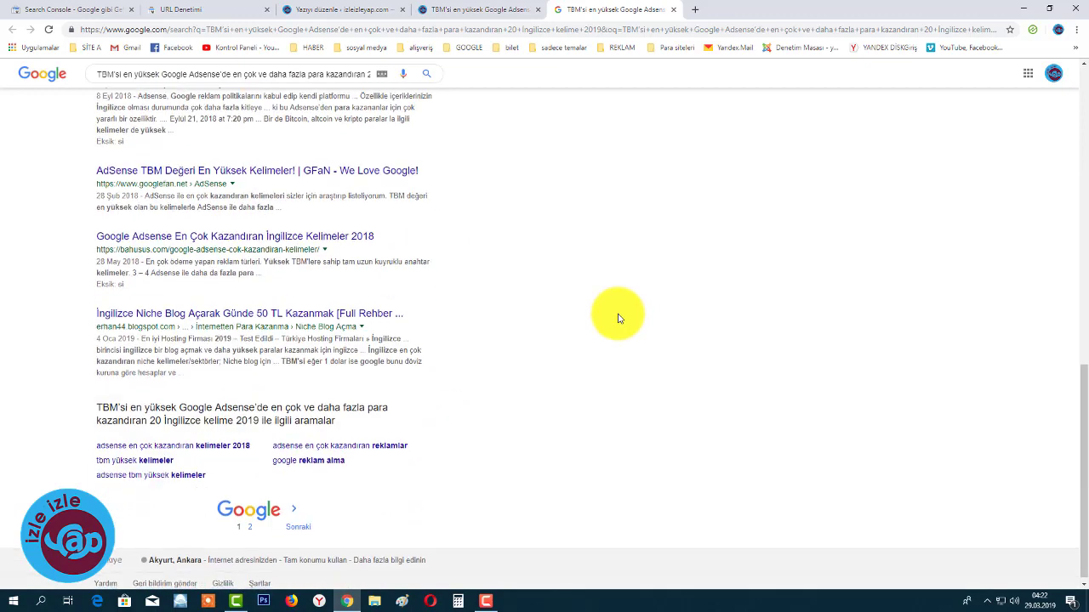
click(255, 523)
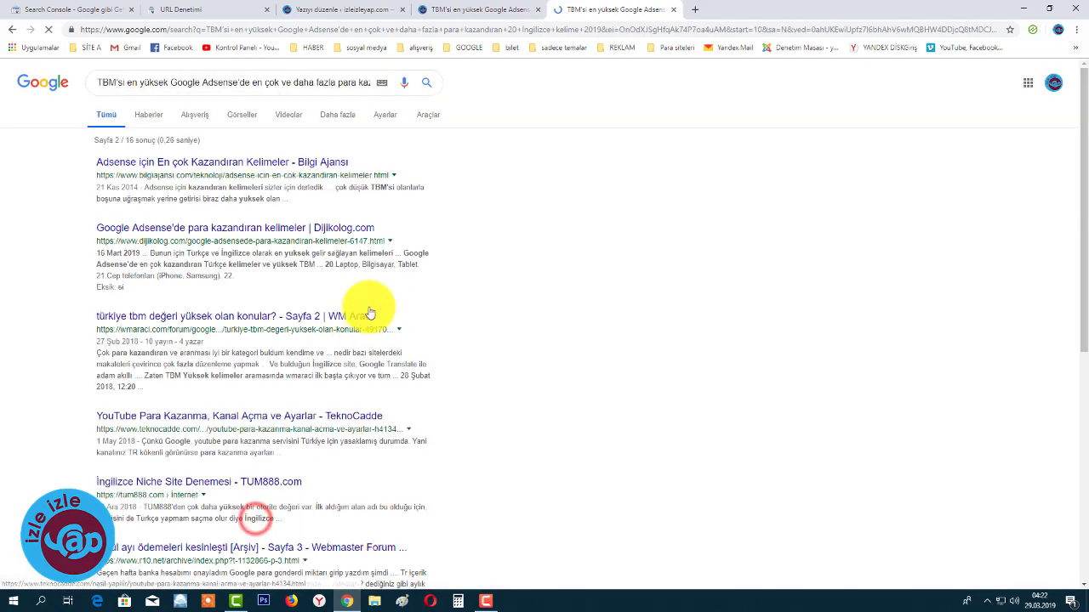
scroll(387, 400, down, 1)
scroll(387, 403, down, 5)
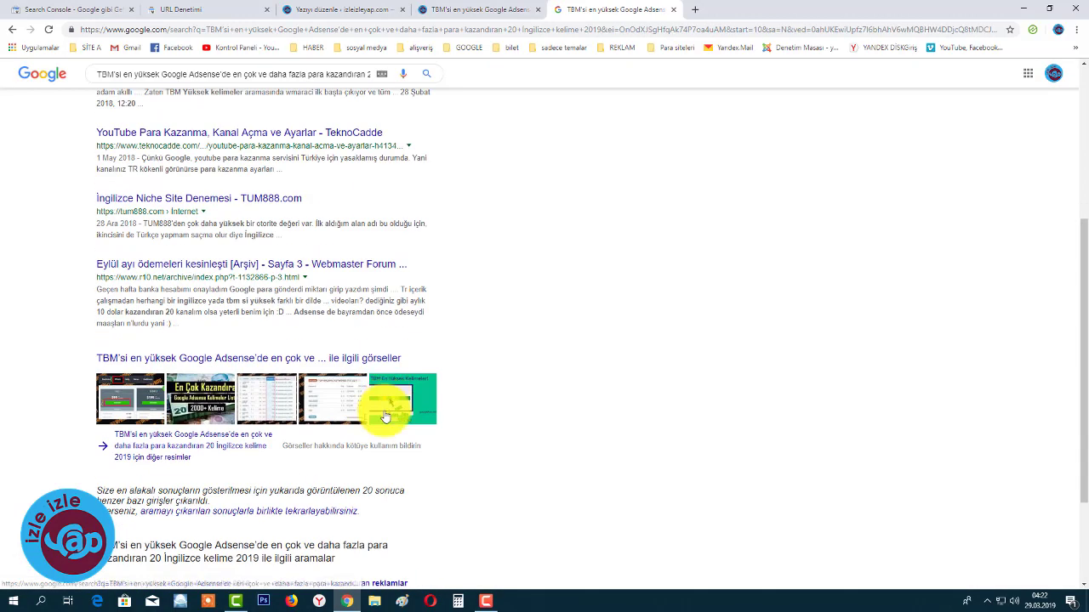
click(266, 527)
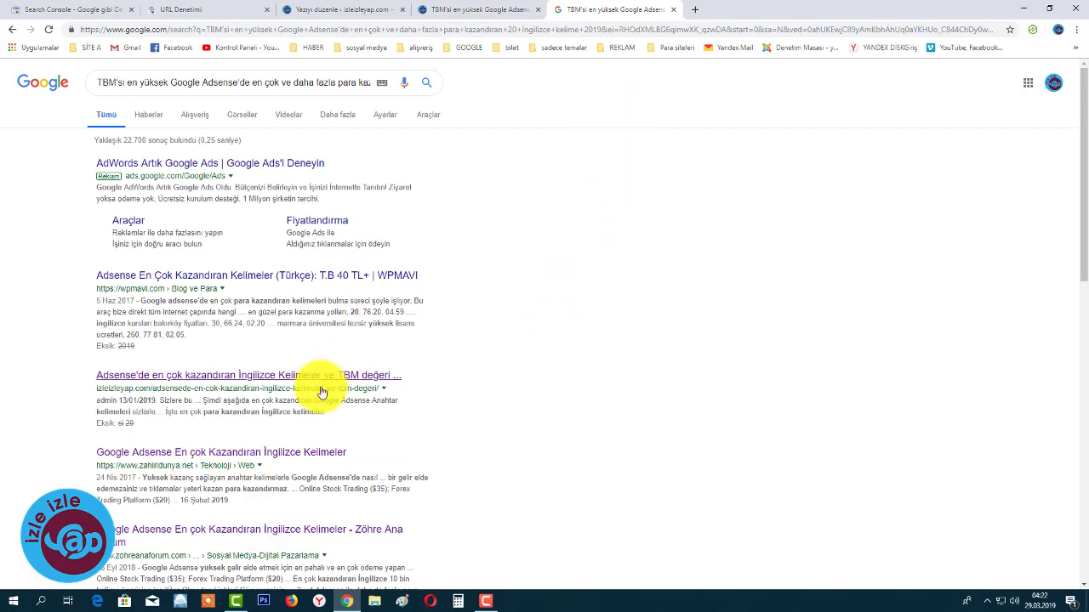
Check the published article and its URL inspection page, and copy the article's full web address.
click(502, 9)
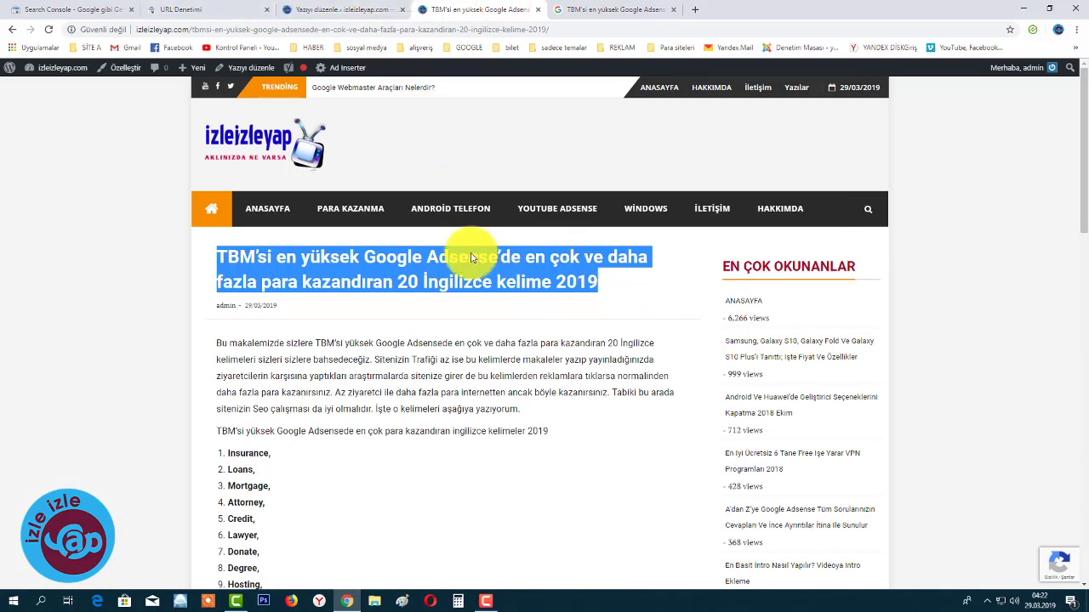
click(190, 10)
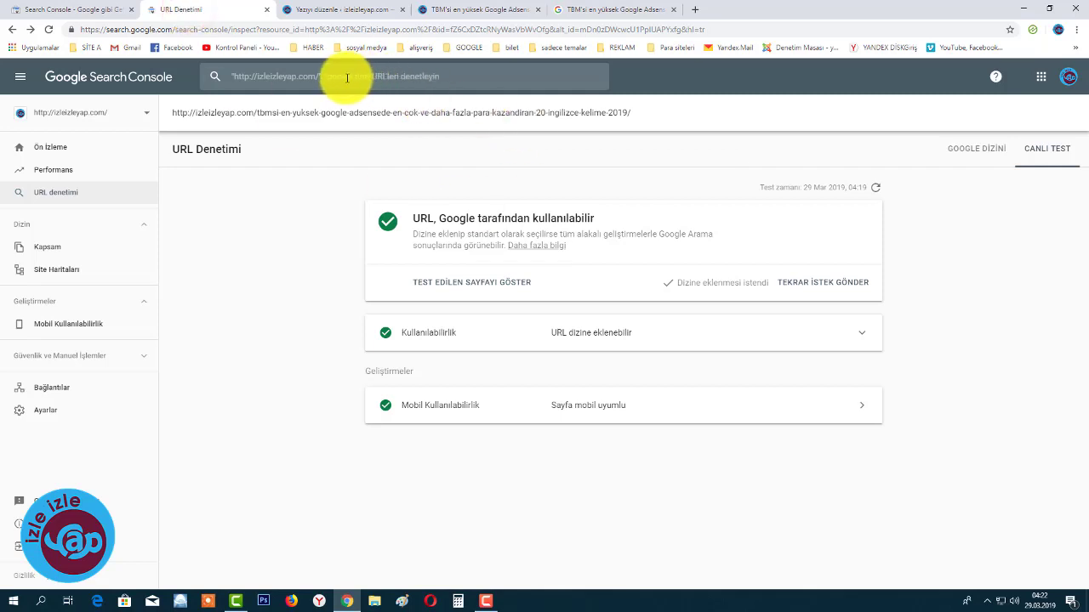
click(459, 10)
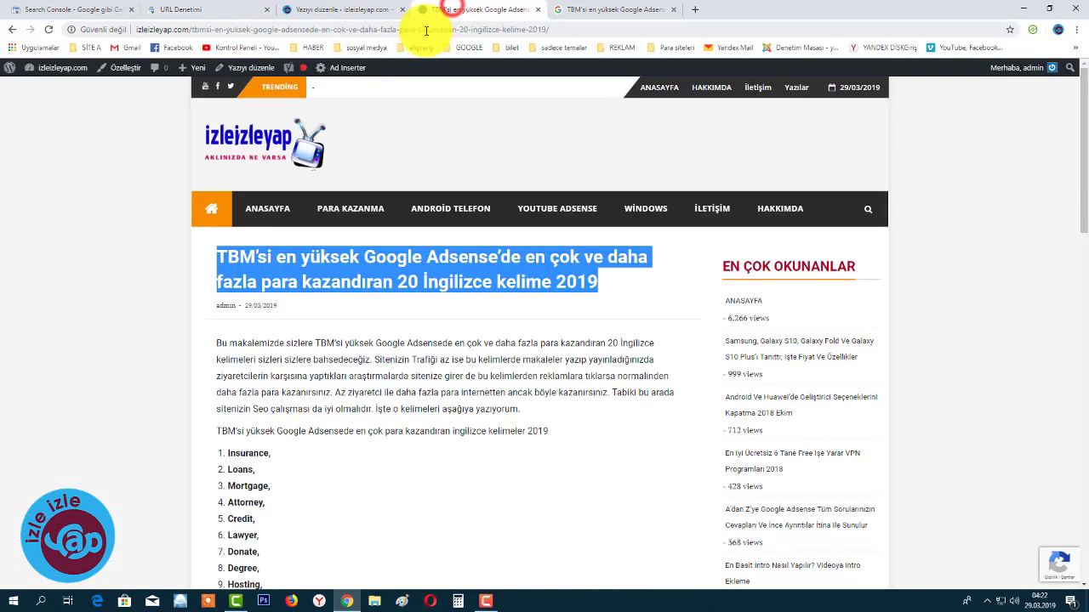
click(425, 29)
key(ctrl+c)
right_click(426, 30)
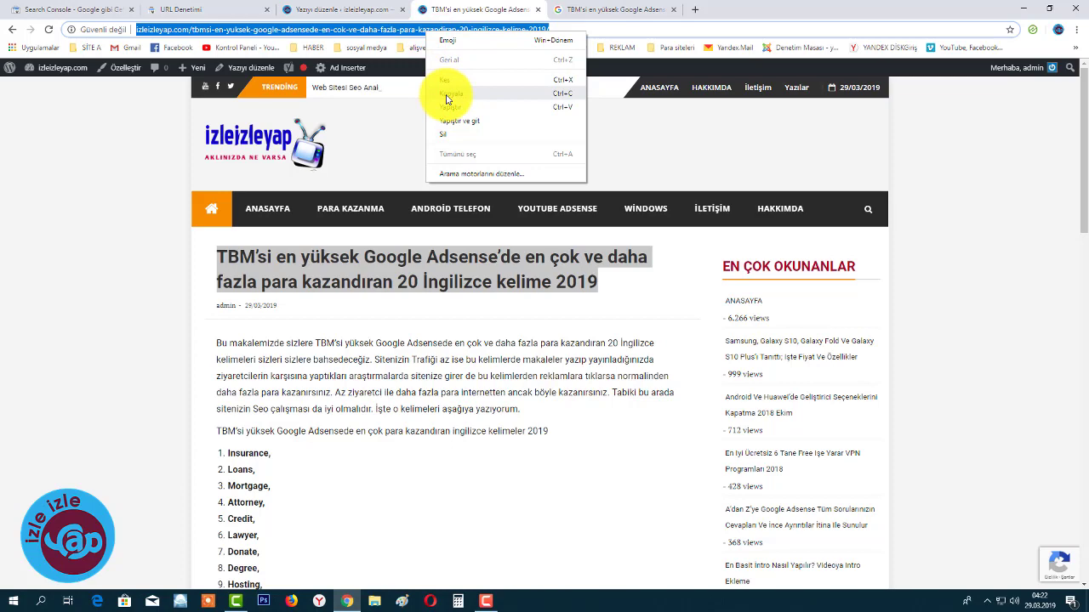
click(446, 99)
Inspect the copied article URL again in Search Console, review its index status and minimize the browser window.
click(183, 10)
click(324, 76)
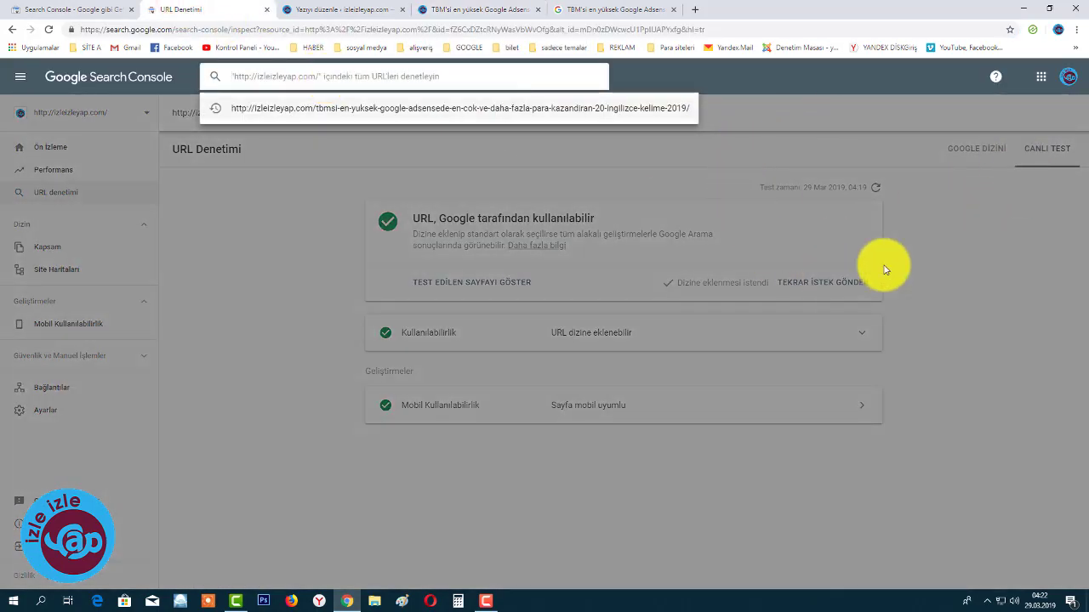
click(946, 236)
click(444, 78)
key(ctrl+v)
key(Return)
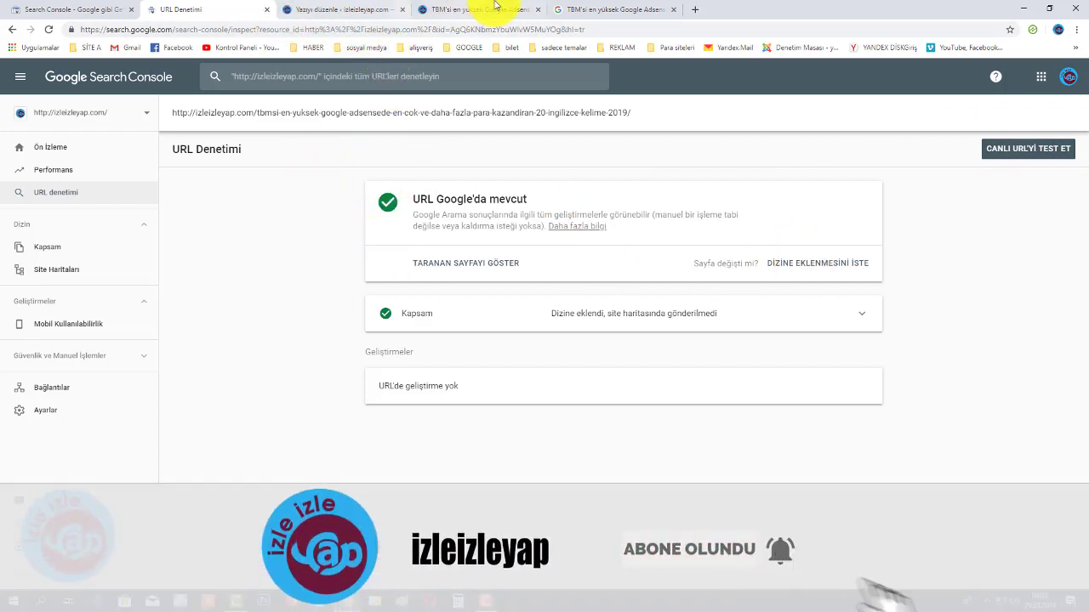
click(1021, 14)
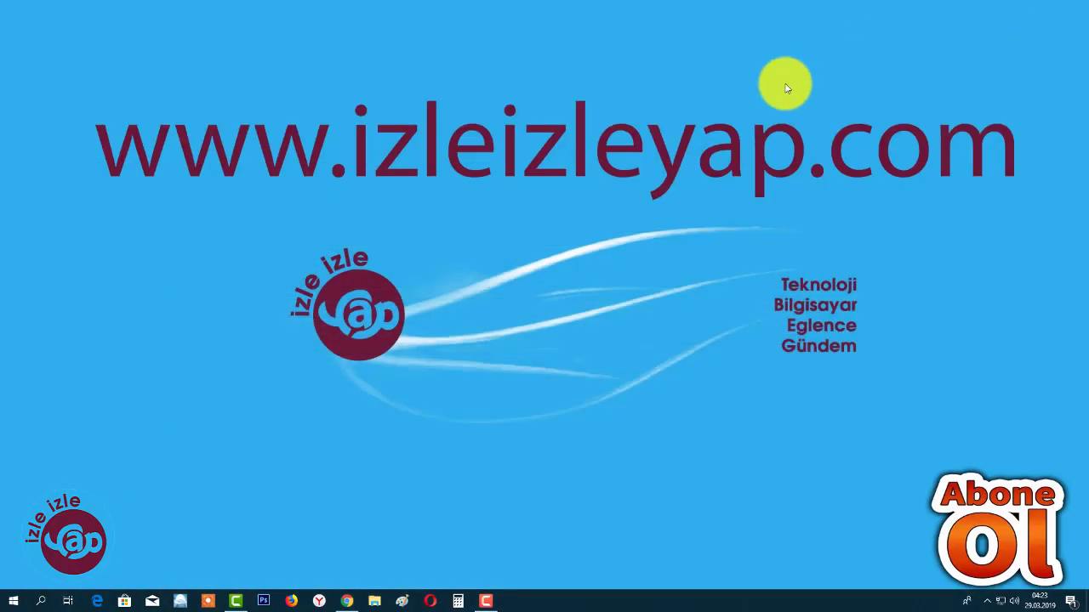